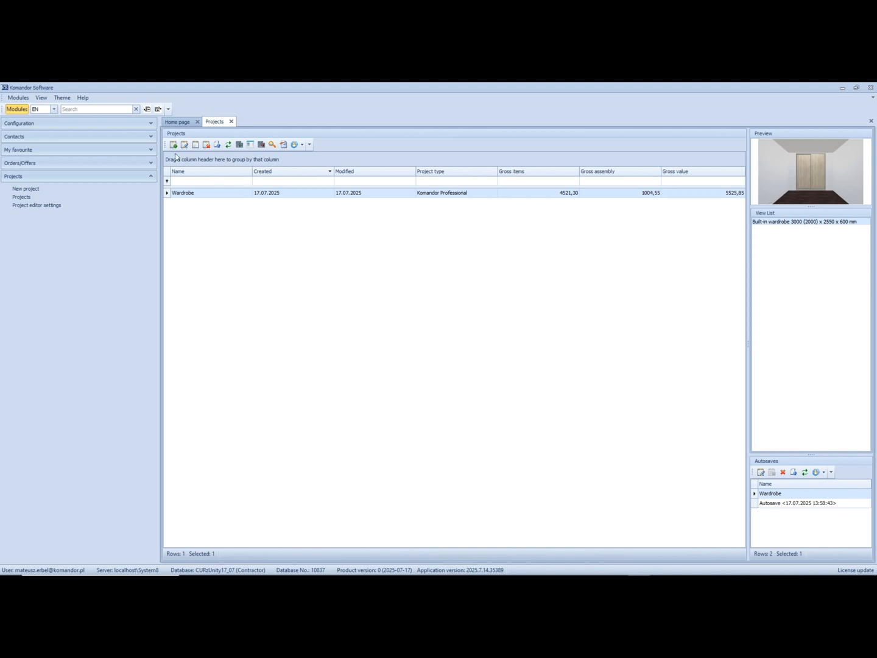
Step: Create a new project called Test using the Komandor Professional type with the Professional (R4) library
{"action": "type", "text": "Test"}
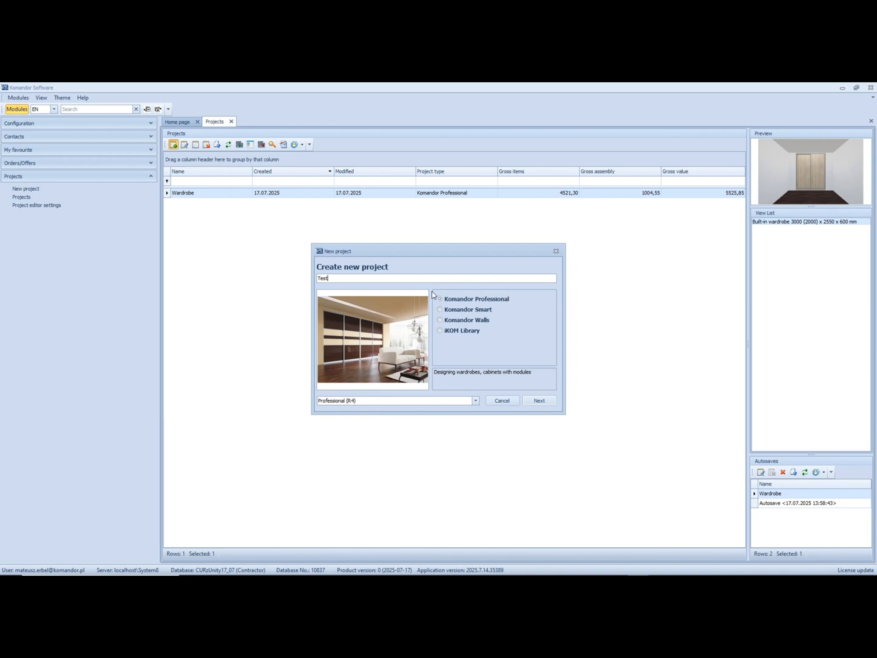
{"action": "left_click", "coordinate": [440, 311]}
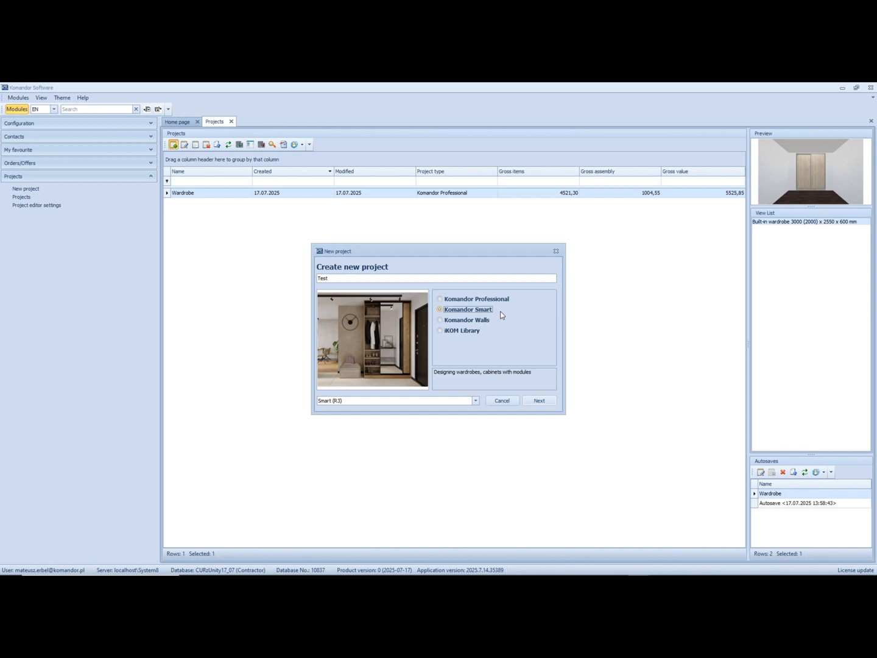
{"action": "left_click", "coordinate": [440, 320]}
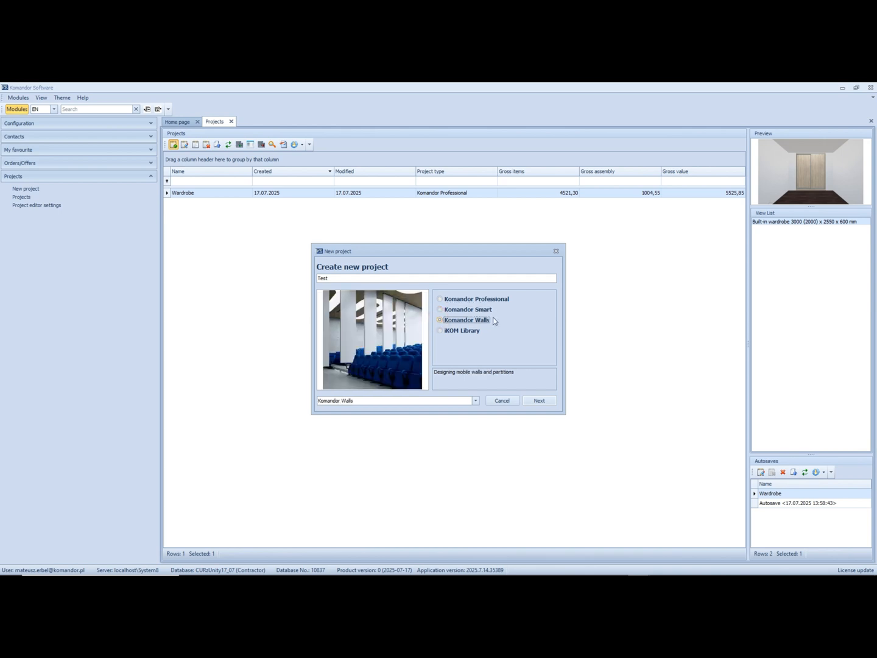
{"action": "left_click", "coordinate": [440, 331]}
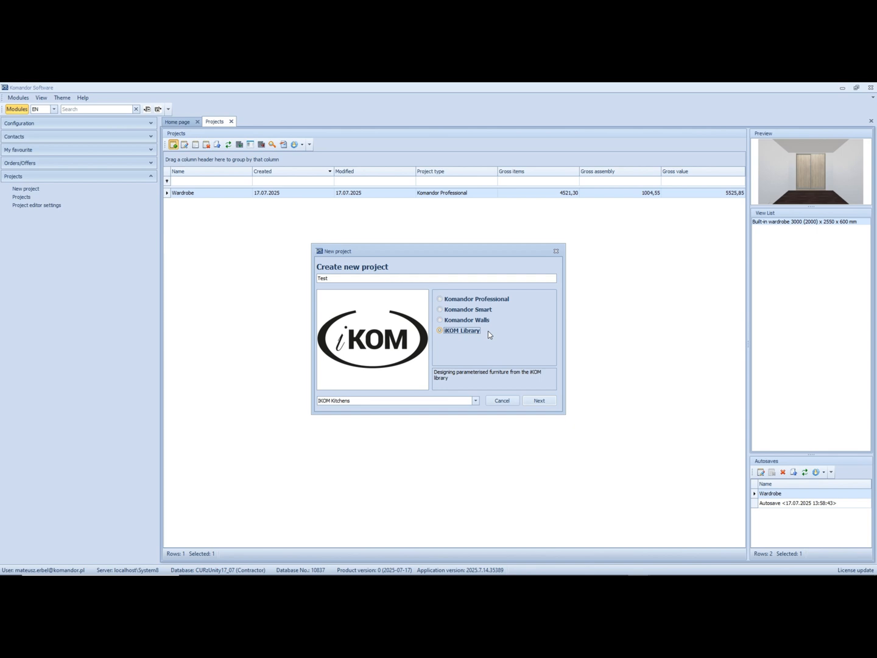
{"action": "left_click", "coordinate": [446, 300]}
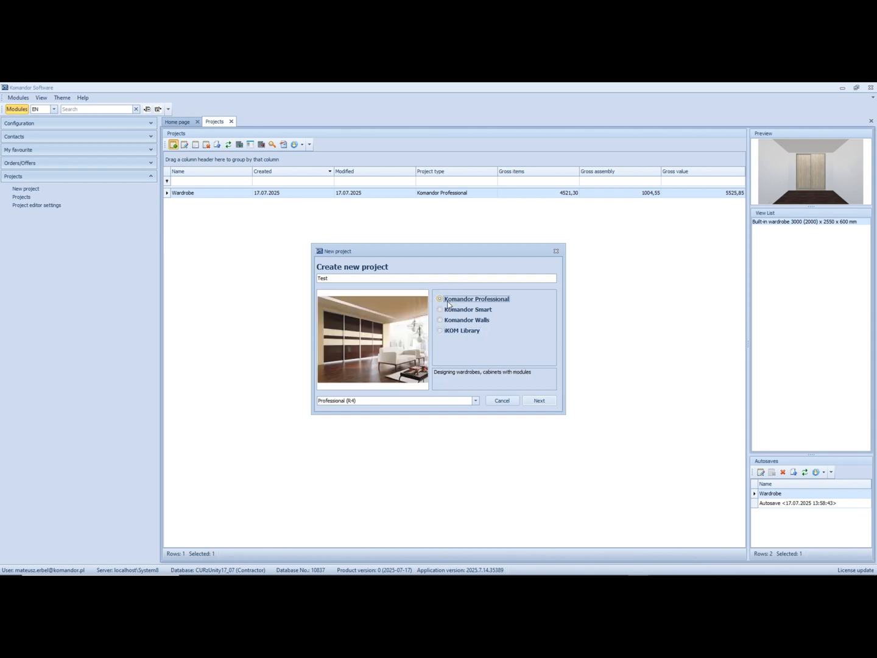
{"action": "left_click", "coordinate": [539, 401]}
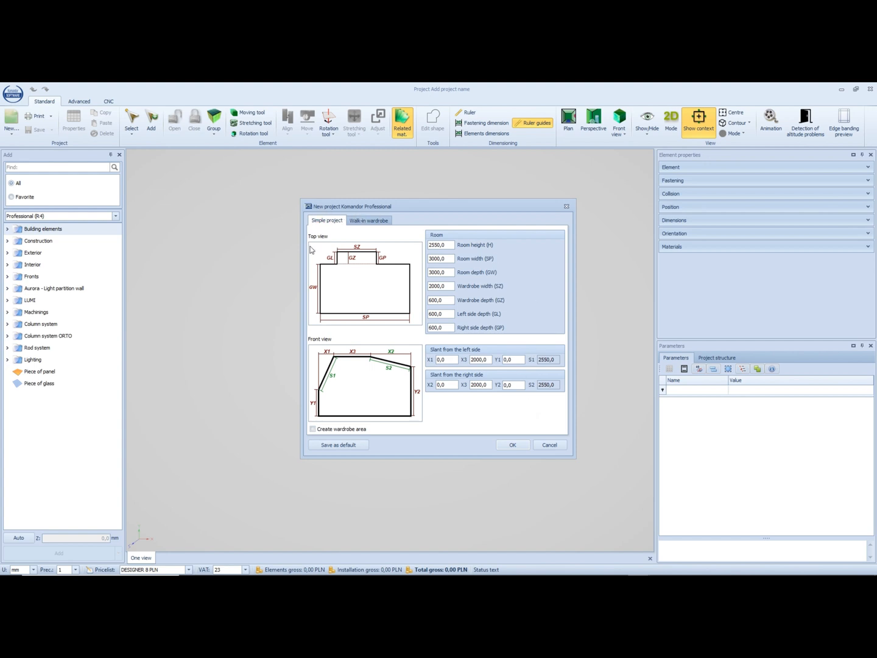
Step: Set the simple room's height to 2700 mm and its width and depth to 3200 mm, and generate the room
{"action": "double_click", "coordinate": [441, 245]}
{"action": "type", "text": "2700"}
{"action": "key", "text": "Tab"}
{"action": "type", "text": "3200"}
{"action": "key", "text": "Tab"}
{"action": "type", "text": "3200"}
{"action": "double_click", "coordinate": [449, 285]}
{"action": "left_click", "coordinate": [444, 298]}
{"action": "left_click", "coordinate": [510, 445]}
Step: Modify the simple project with a slant from the left side, setting X1 to 400 mm and Y1 to 1000 mm
{"action": "left_click", "coordinate": [72, 102]}
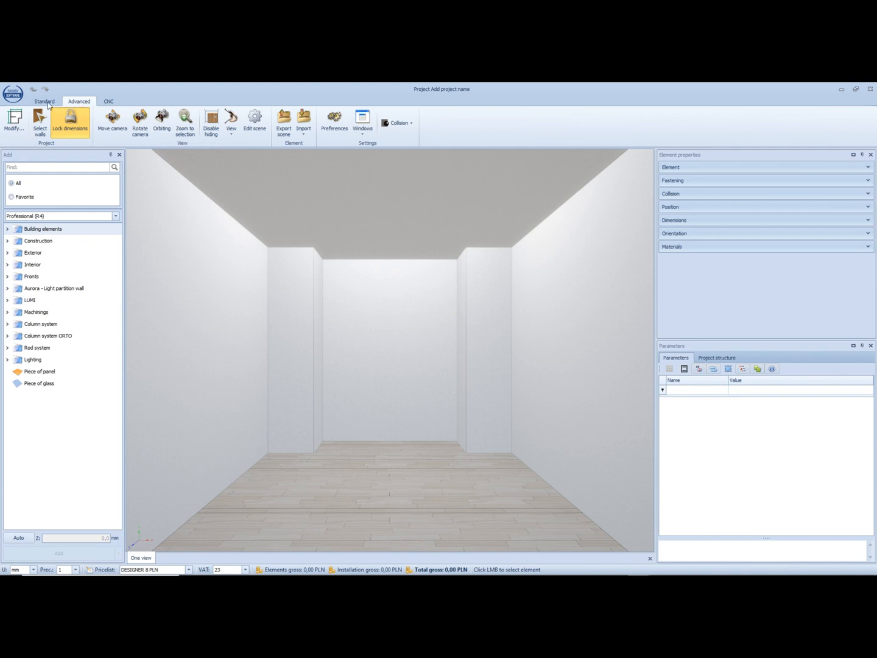
{"action": "left_click", "coordinate": [13, 119]}
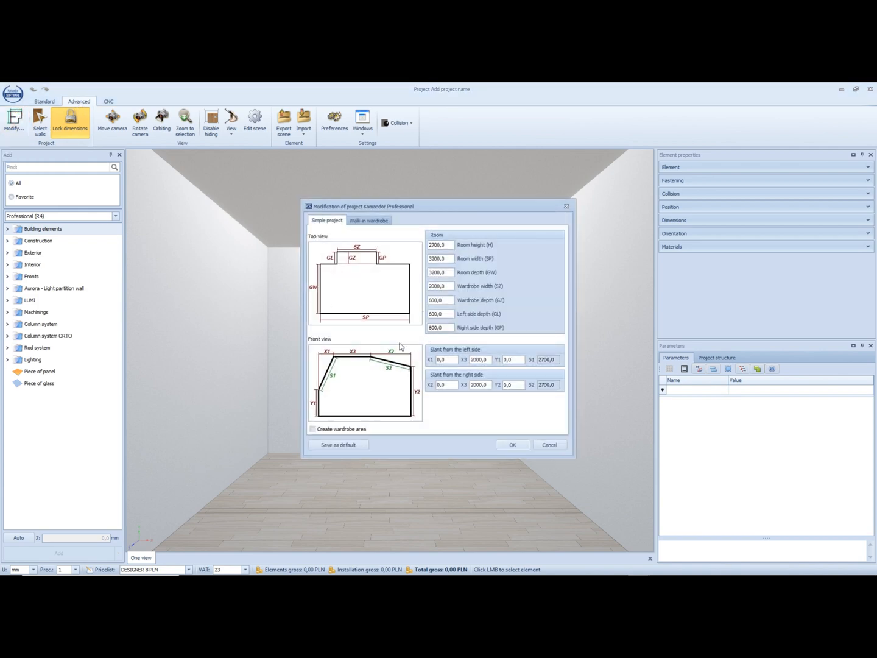
{"action": "left_click", "coordinate": [449, 360]}
{"action": "double_click", "coordinate": [447, 360]}
{"action": "type", "text": "400"}
{"action": "left_click", "coordinate": [517, 359]}
{"action": "double_click", "coordinate": [515, 359]}
{"action": "type", "text": "10"}
{"action": "left_click", "coordinate": [512, 446]}
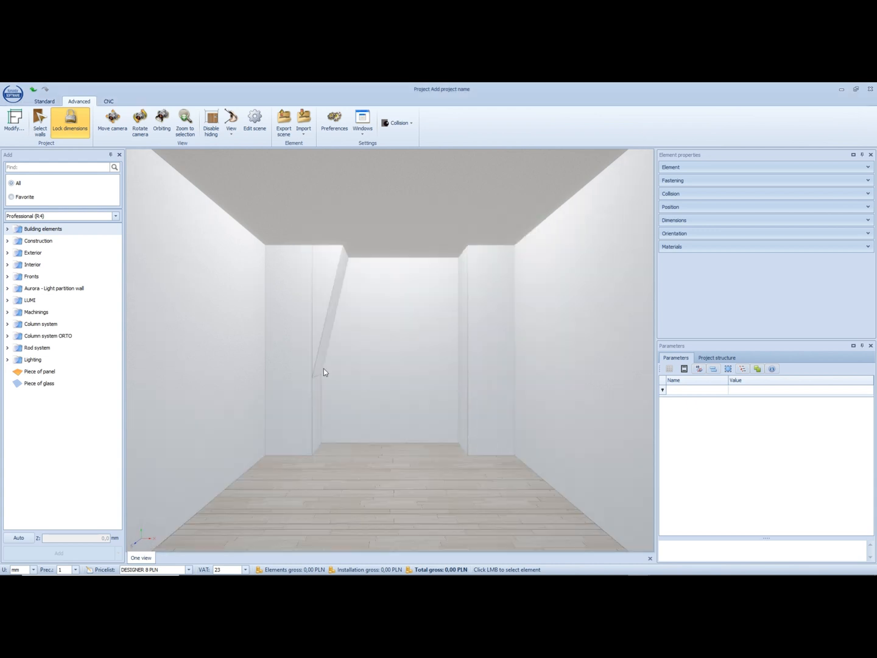
Step: Change the project to a walk-in wardrobe 2650 mm high, 5000 mm wide and 5000 mm deep
{"action": "left_click", "coordinate": [14, 118]}
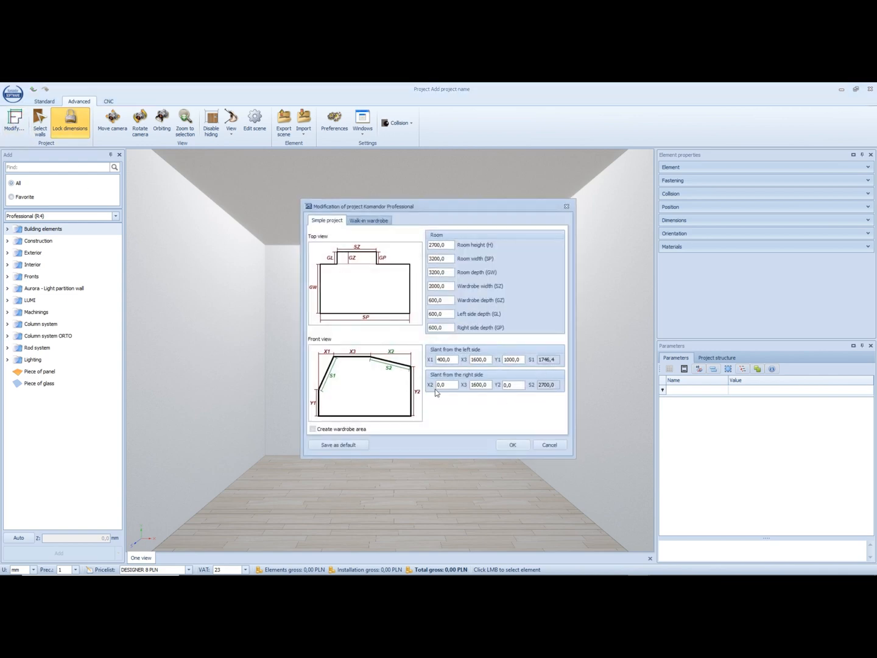
{"action": "left_click", "coordinate": [367, 220]}
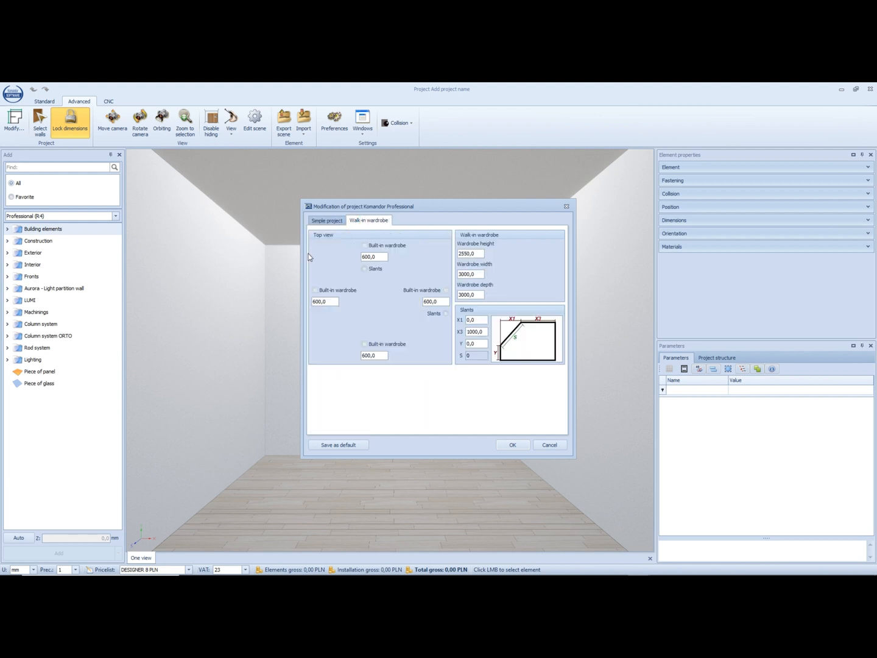
{"action": "double_click", "coordinate": [476, 253]}
{"action": "type", "text": "2650"}
{"action": "double_click", "coordinate": [479, 274]}
{"action": "type", "text": "5000"}
{"action": "double_click", "coordinate": [481, 295]}
{"action": "type", "text": "5000"}
{"action": "left_click", "coordinate": [513, 445]}
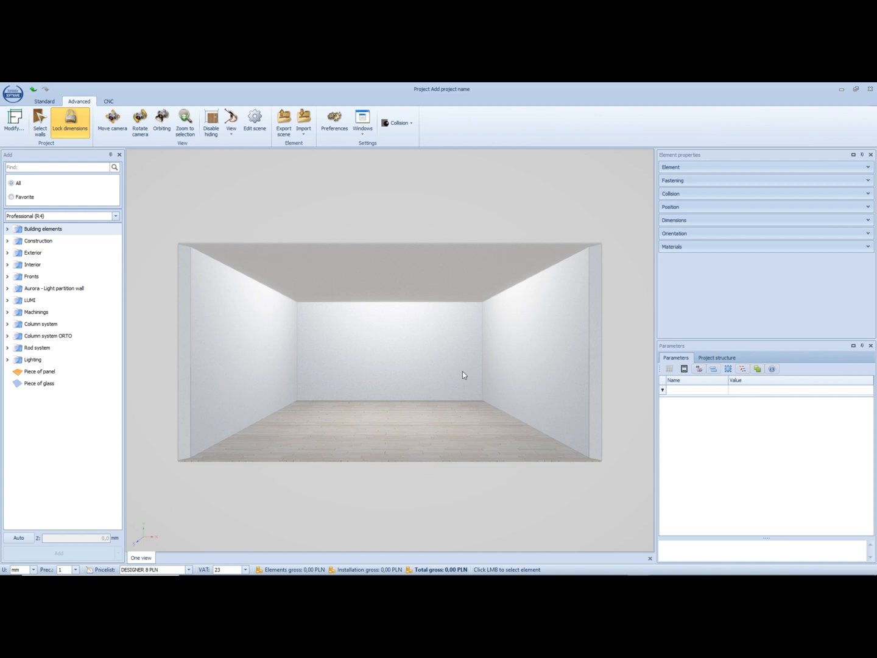
Step: Add a slant on the walk-in wardrobe's back wall with X1 400 mm and Y 2000 mm, and inspect the room
{"action": "left_click", "coordinate": [15, 119]}
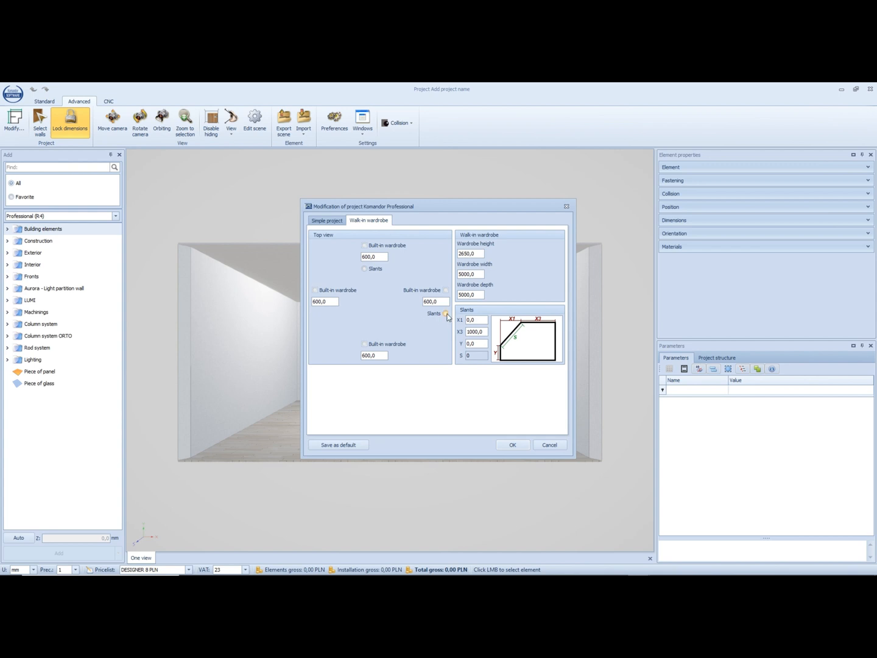
{"action": "left_click", "coordinate": [376, 270]}
{"action": "double_click", "coordinate": [473, 319]}
{"action": "type", "text": "40"}
{"action": "double_click", "coordinate": [480, 343]}
{"action": "type", "text": "120"}
{"action": "left_click_drag", "start_coordinate": [482, 344], "coordinate": [439, 348]}
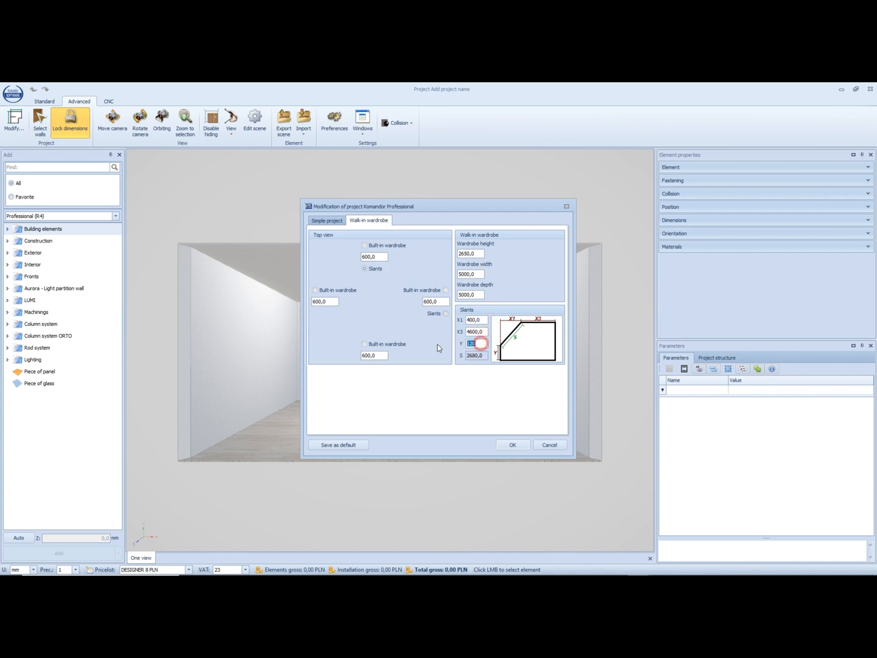
{"action": "left_click", "coordinate": [513, 444]}
{"action": "middle_click_drag", "start_coordinate": [522, 360], "coordinate": [431, 360]}
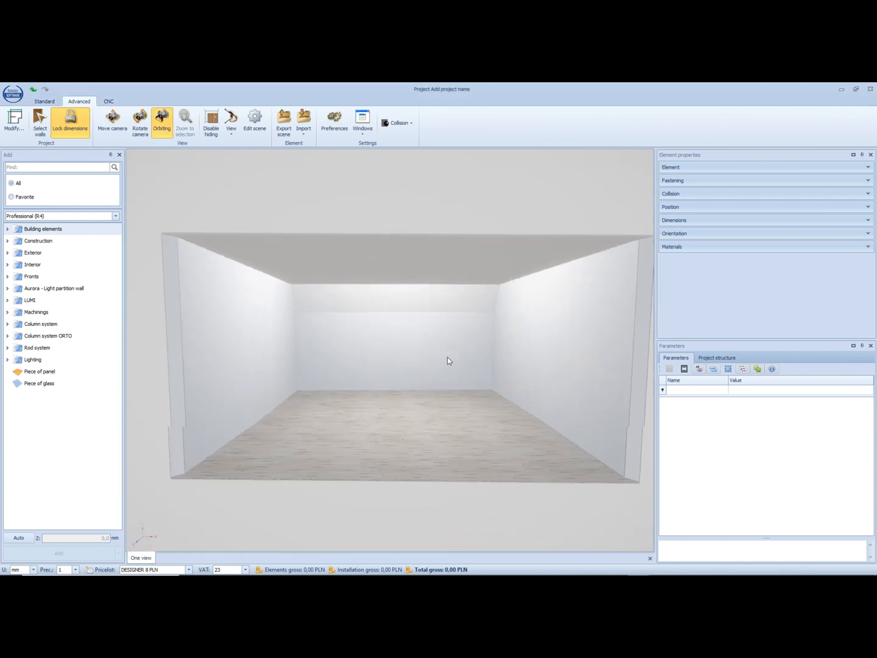
Step: Reset the back wall slant of the walk-in wardrobe by setting X1 and Y to 0
{"action": "left_click", "coordinate": [15, 119]}
{"action": "left_click", "coordinate": [446, 290]}
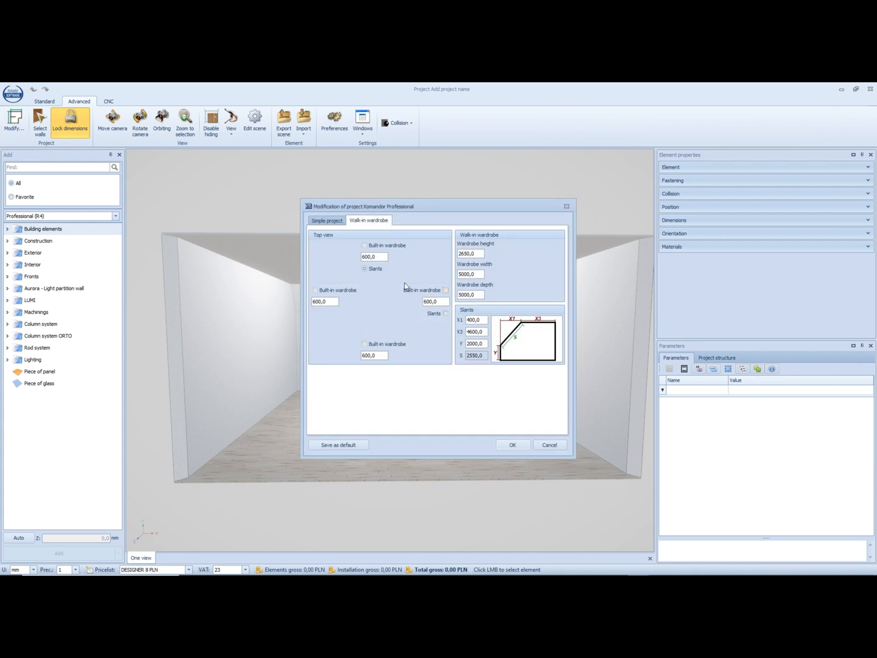
{"action": "left_click_drag", "start_coordinate": [485, 318], "coordinate": [449, 312]}
{"action": "type", "text": "0"}
{"action": "left_click_drag", "start_coordinate": [486, 342], "coordinate": [456, 346]}
{"action": "type", "text": "0"}
{"action": "left_click", "coordinate": [484, 330]}
Step: Set the built-in wardrobe depth to 550 mm for the back wall and 500 mm for the left wall
{"action": "left_click", "coordinate": [375, 259]}
{"action": "left_click", "coordinate": [327, 301]}
{"action": "left_click", "coordinate": [442, 301]}
{"action": "left_click", "coordinate": [378, 355]}
{"action": "double_click", "coordinate": [383, 257]}
{"action": "type", "text": "550"}
{"action": "double_click", "coordinate": [337, 300]}
{"action": "type", "text": "500"}
{"action": "left_click", "coordinate": [511, 445]}
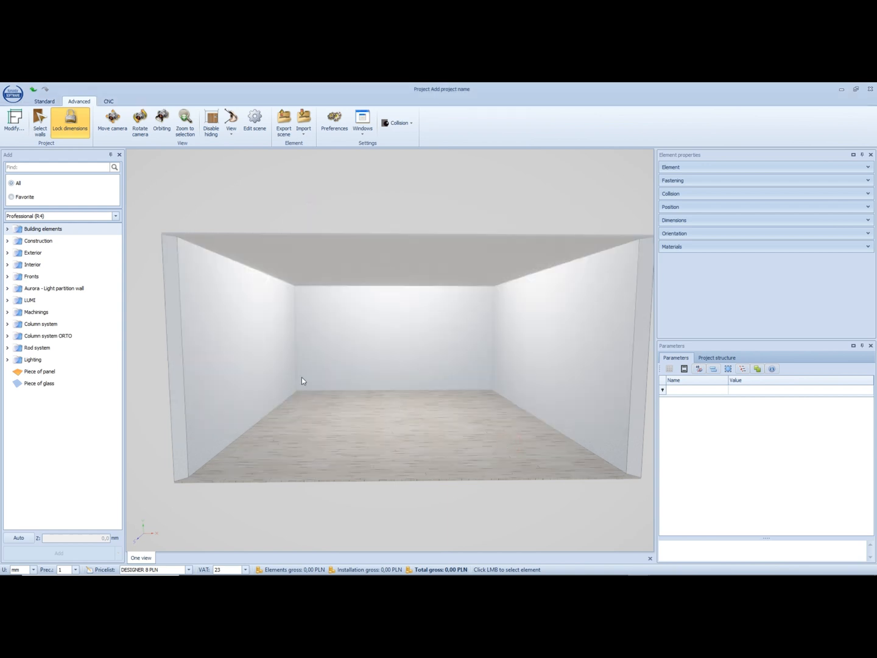
Step: Place one Sidewall from the Exterior elements against the back wall and another against the left wall
{"action": "left_click", "coordinate": [8, 253]}
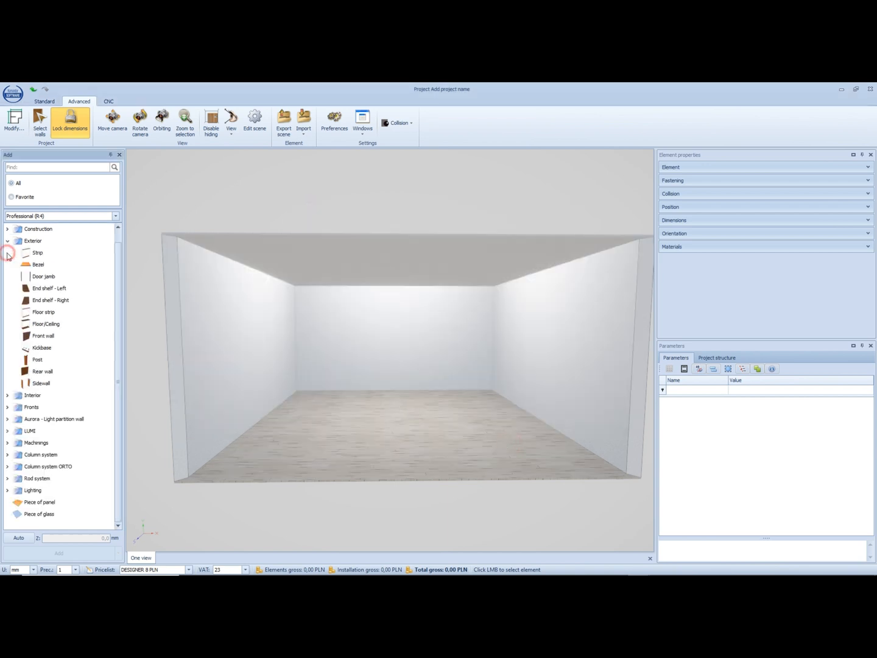
{"action": "left_click", "coordinate": [40, 382]}
{"action": "left_click", "coordinate": [399, 333]}
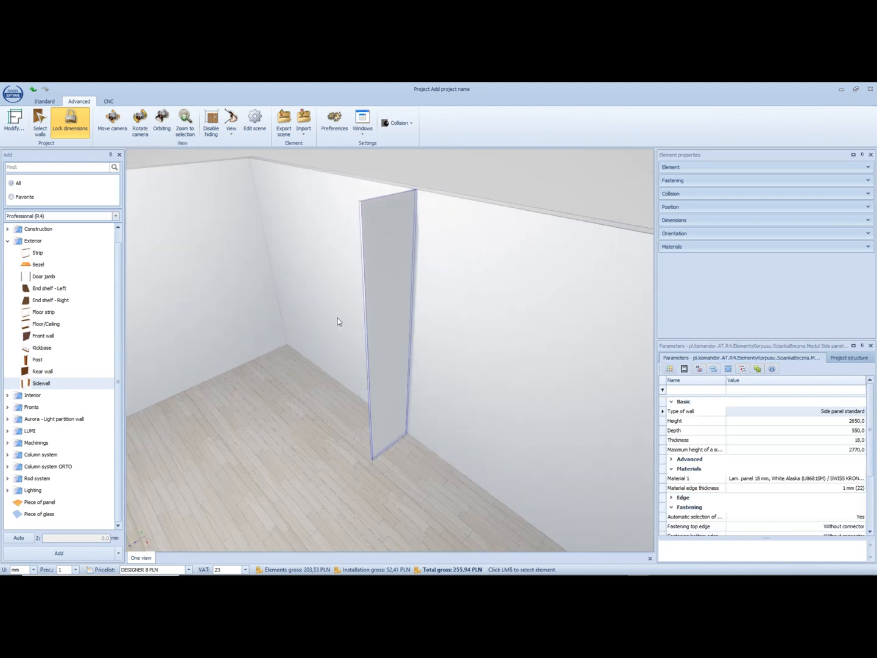
{"action": "left_click", "coordinate": [687, 434]}
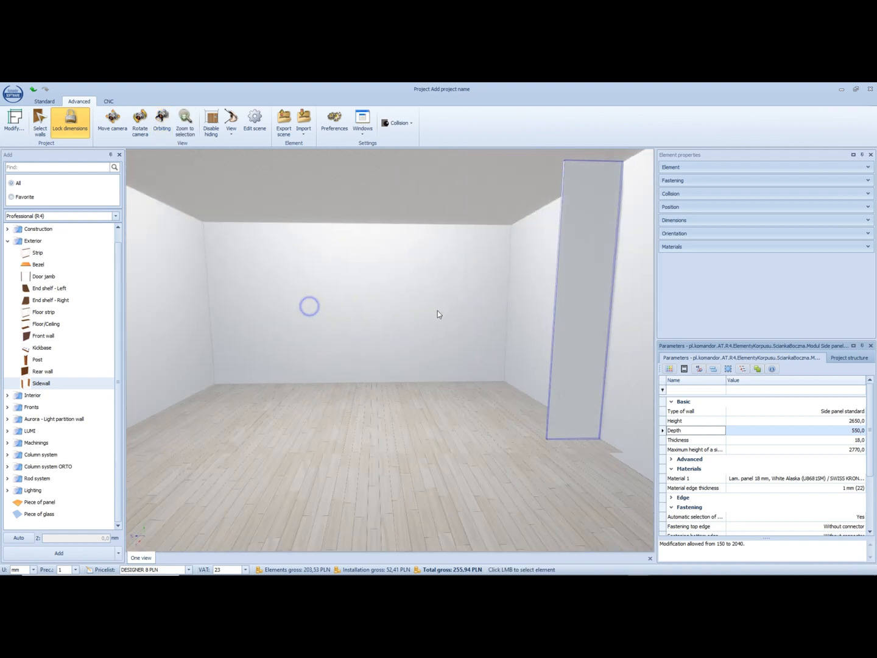
{"action": "left_click", "coordinate": [398, 292]}
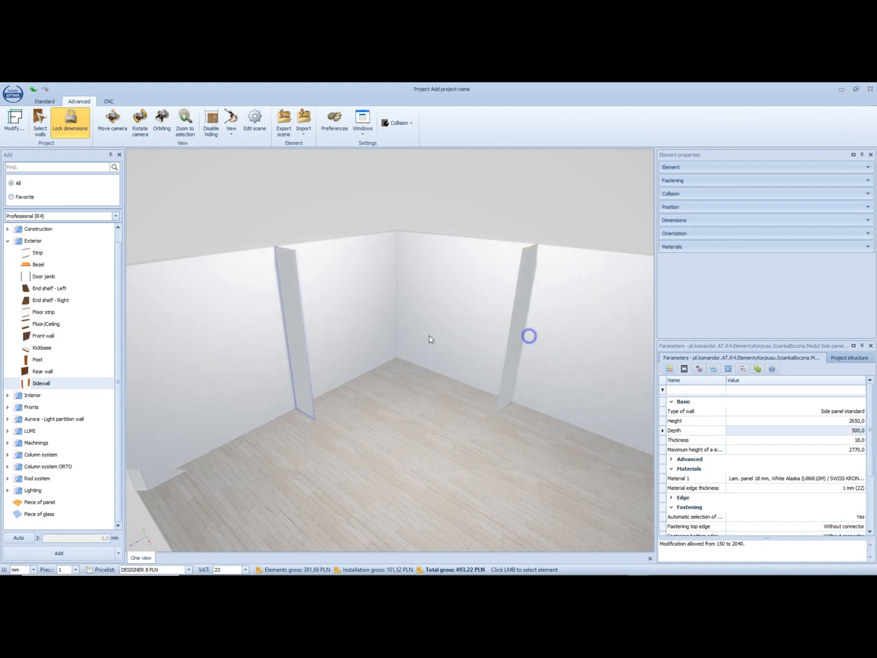
Step: Lower the walk-in wardrobe height in the project modification settings and apply it to the room
{"action": "left_click", "coordinate": [15, 120]}
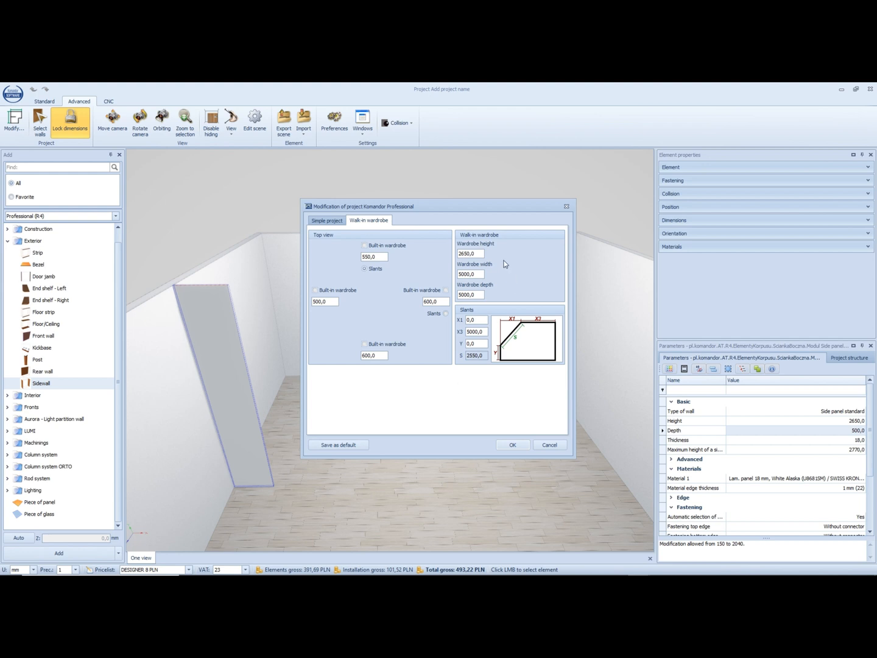
{"action": "double_click", "coordinate": [482, 254]}
{"action": "type", "text": "25"}
{"action": "left_click", "coordinate": [513, 445]}
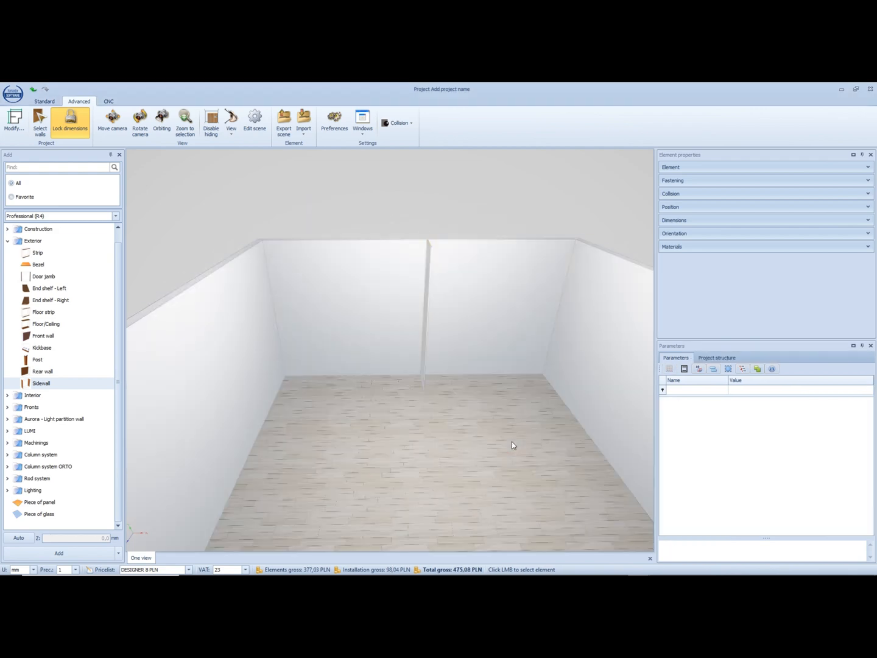